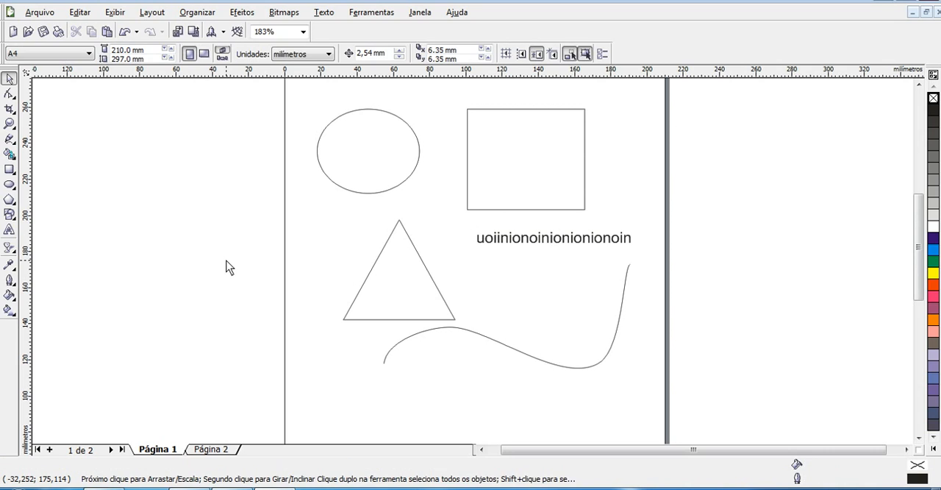
Draw a paragraph text frame about 82.5 x 52 mm near the page's left edge and type sample text into it
left_click(10, 230)
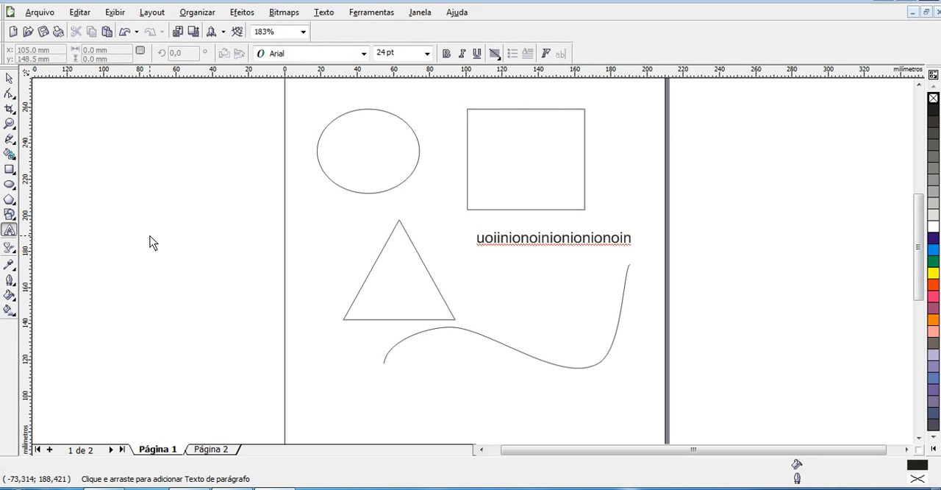
left_click_drag(194, 174, 343, 268)
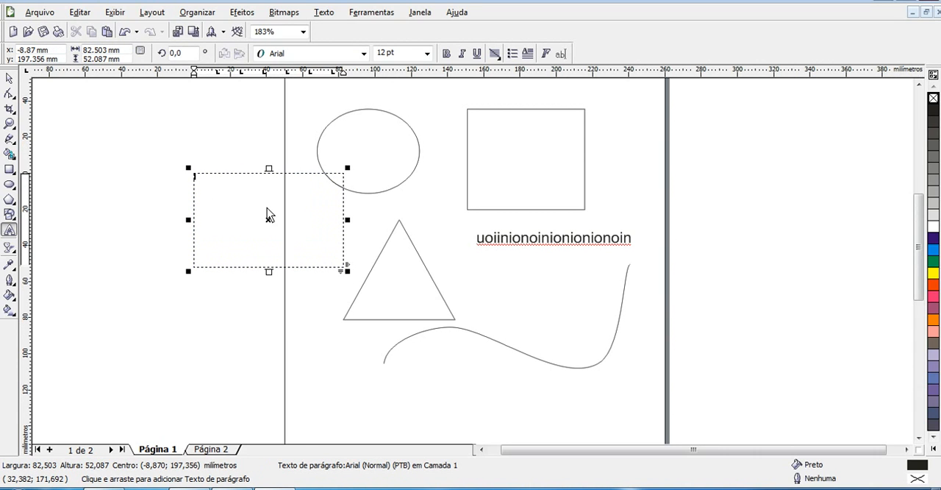
type("yyu giug  iuhuh")
type("i oiubiu pniubiubiubiubiubiubiu")
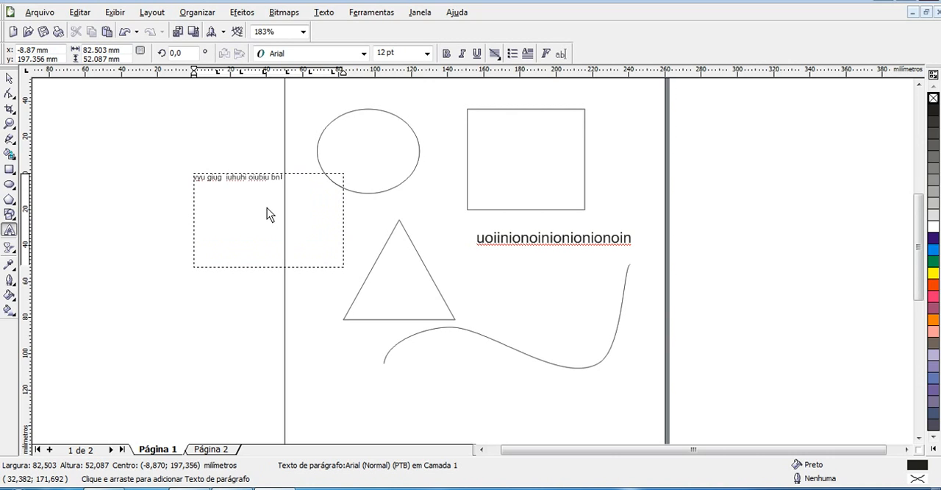
type("biubnkj kjn bkj")
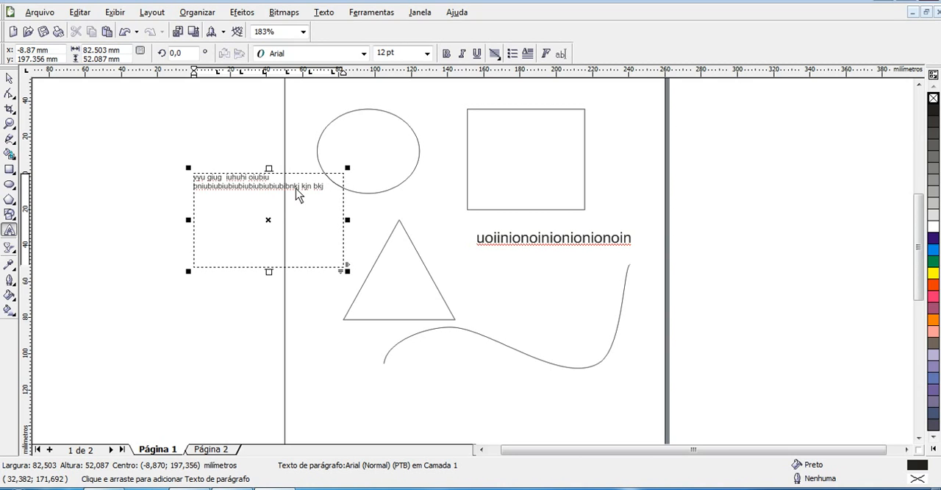
Move the paragraph text frame off the page to the left
left_click(9, 78)
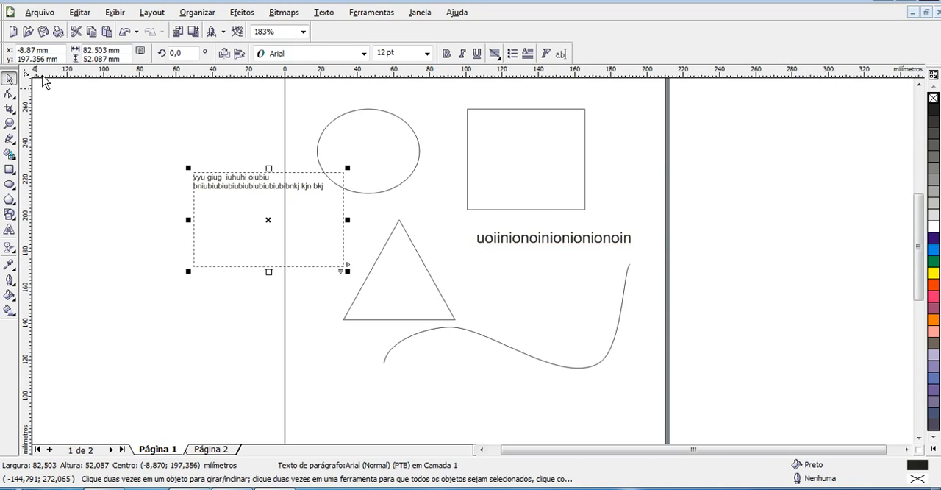
left_click(508, 245)
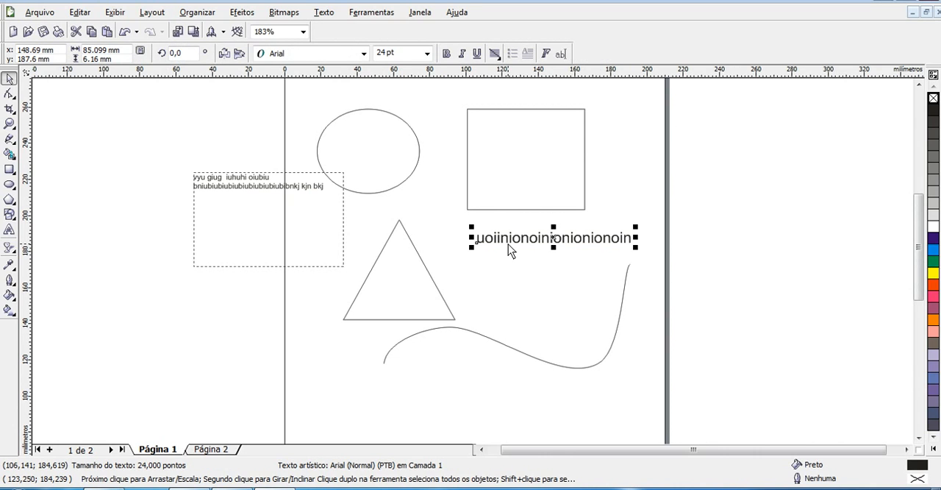
right_click(508, 244)
left_click(288, 223)
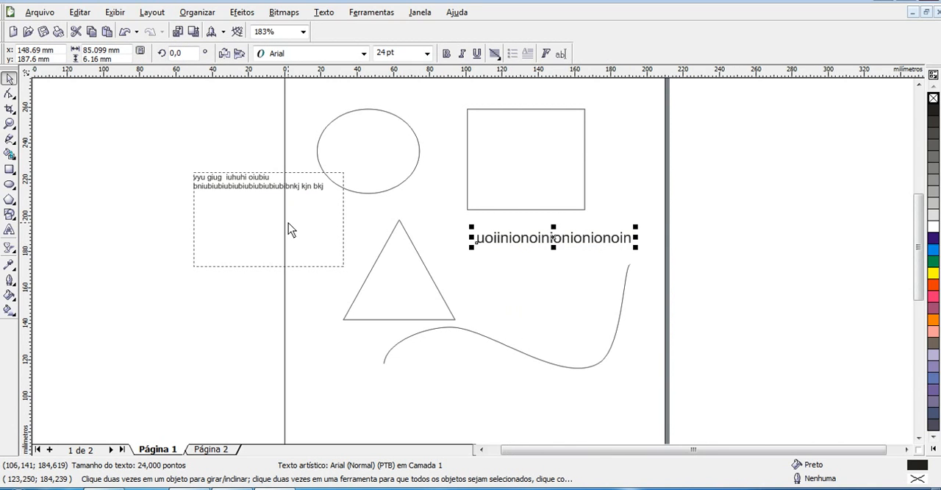
left_click(288, 223)
right_click(288, 222)
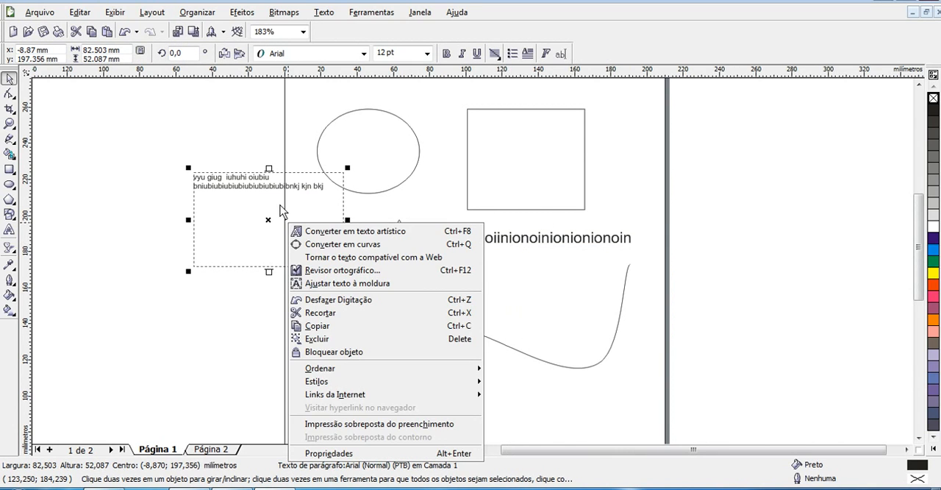
left_click(292, 192)
left_click_drag(292, 192, 215, 264)
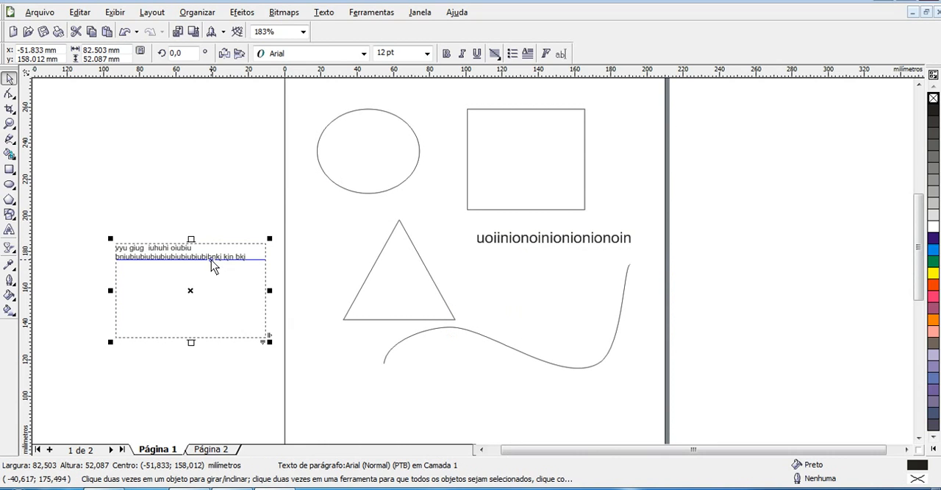
Move the artistic text to the left above the paragraph frame and nudge the frame upward
left_click_drag(581, 248, 212, 173)
left_click_drag(220, 280, 207, 245)
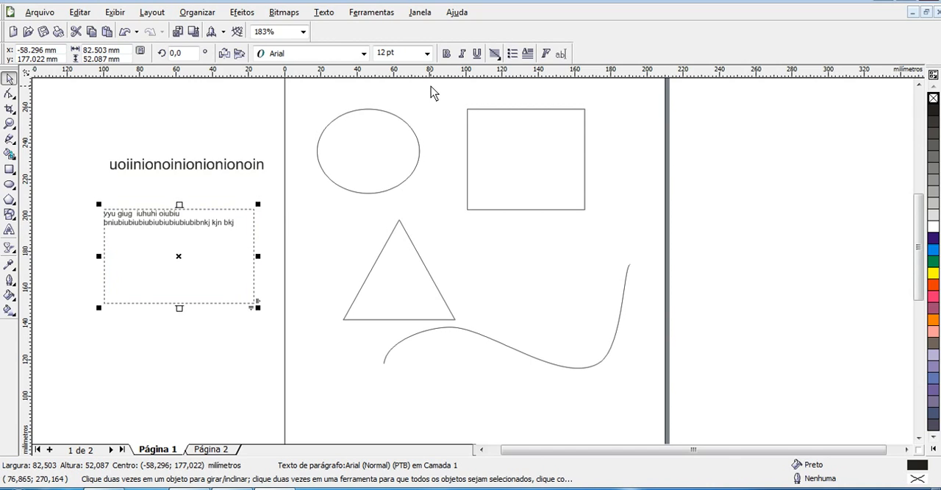
Set the paragraph text's horizontal alignment to Direita
left_click(497, 55)
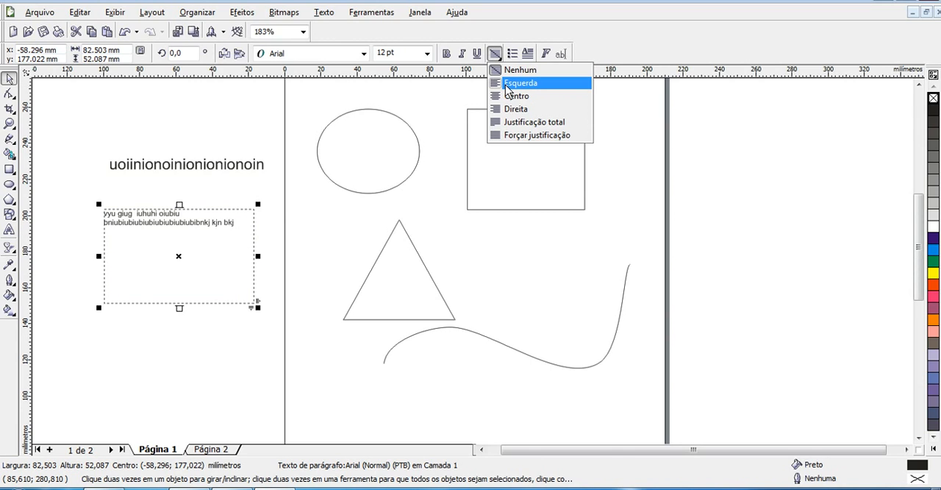
left_click(507, 83)
left_click(498, 56)
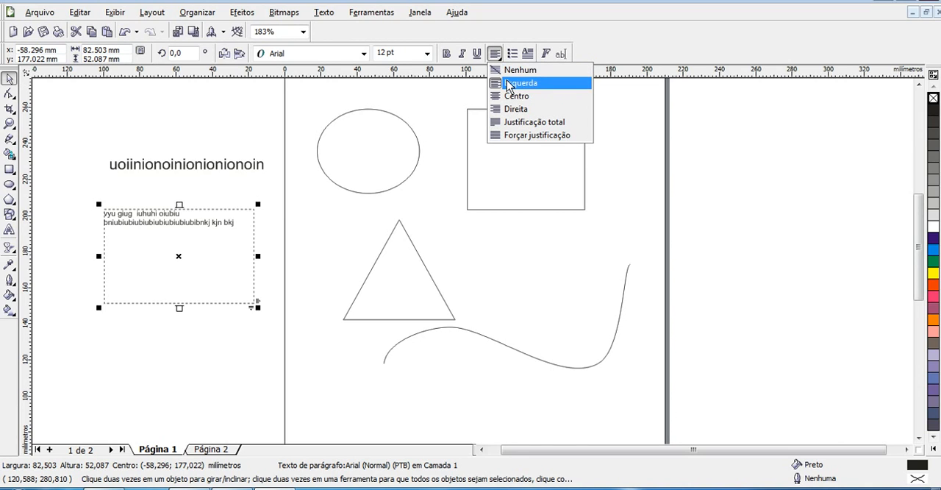
left_click(509, 95)
left_click(496, 57)
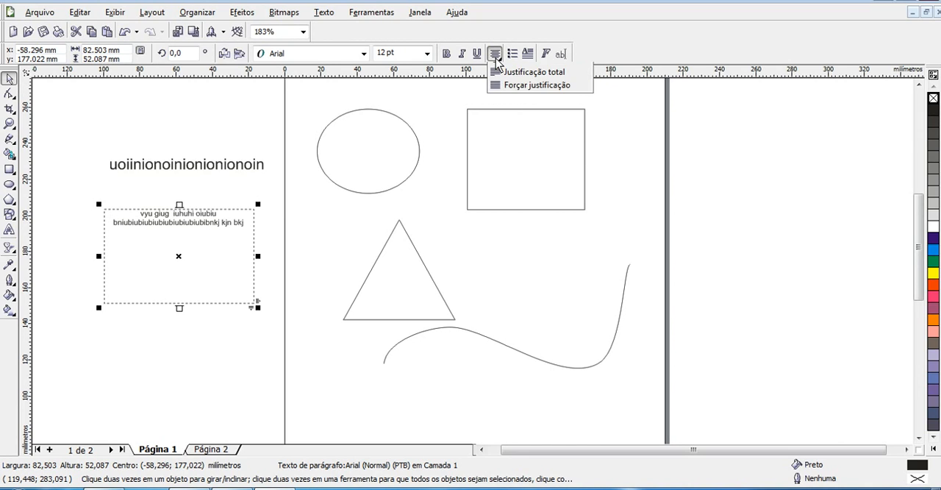
left_click(512, 110)
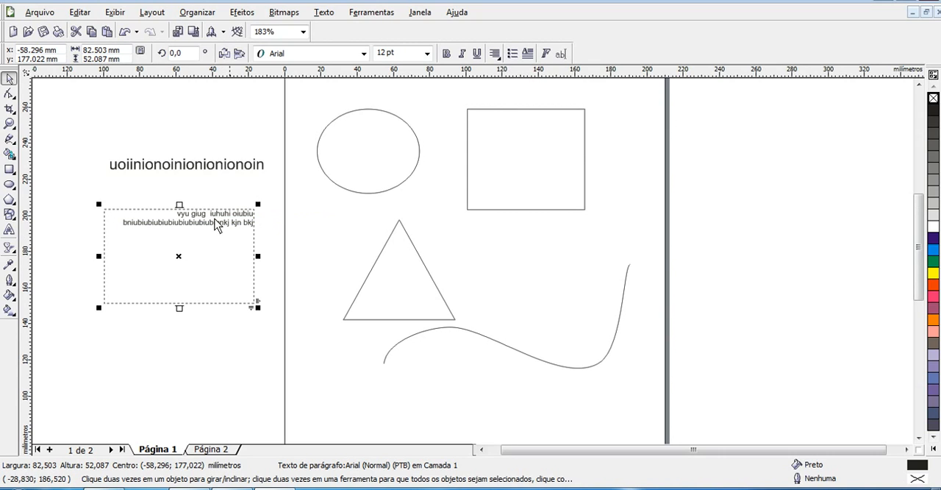
Select the artistic text and set its horizontal alignment to Direita
left_click(276, 246)
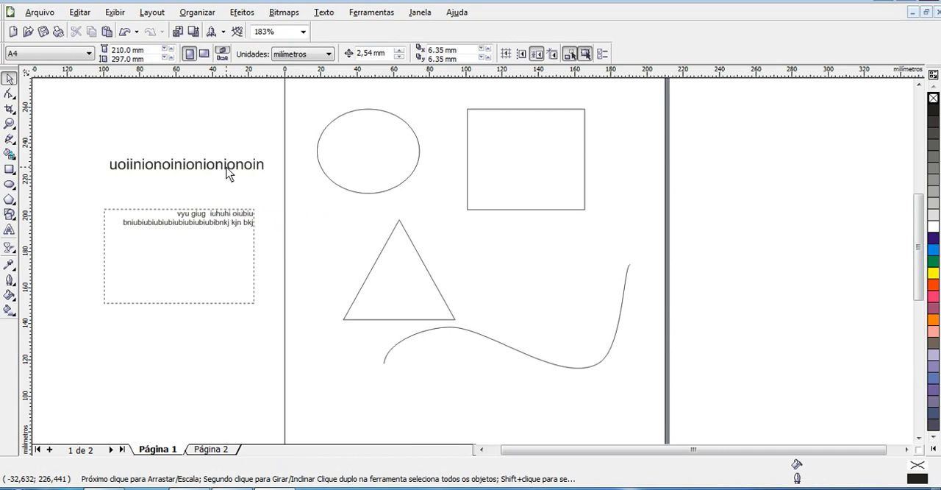
left_click(228, 174)
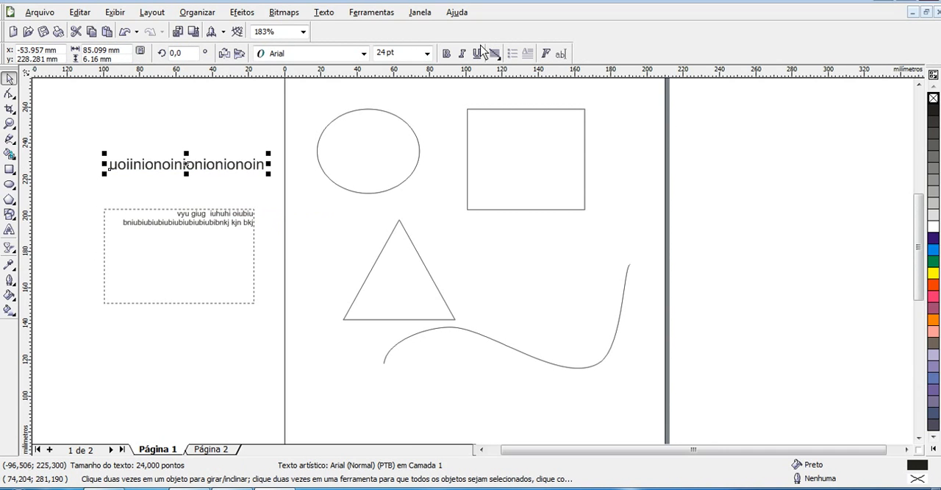
left_click(502, 58)
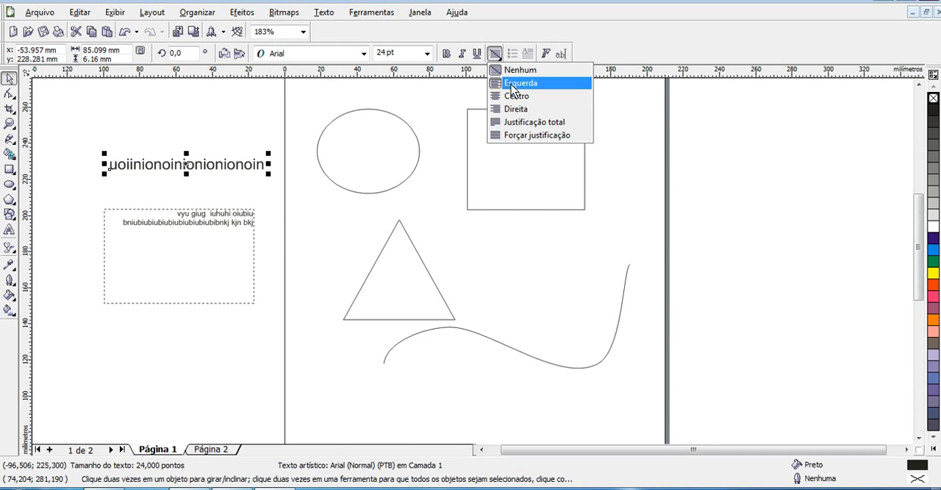
left_click(513, 85)
left_click(495, 54)
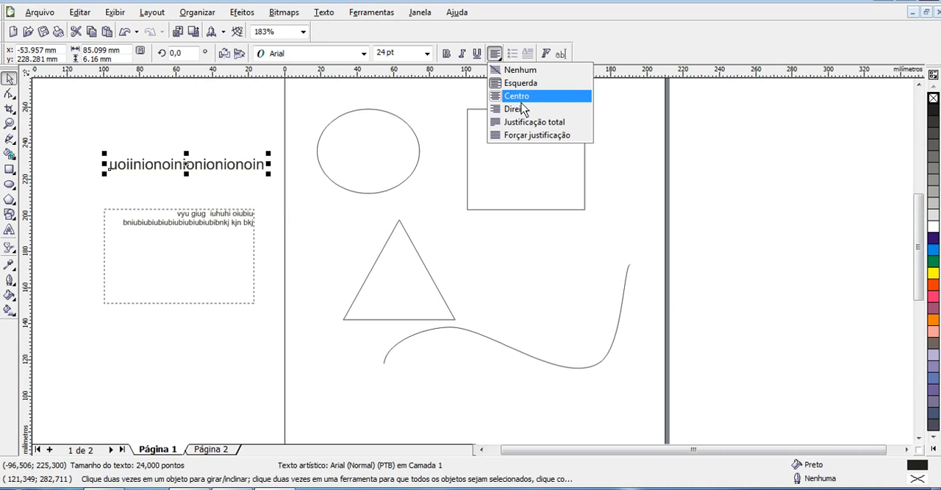
left_click(523, 109)
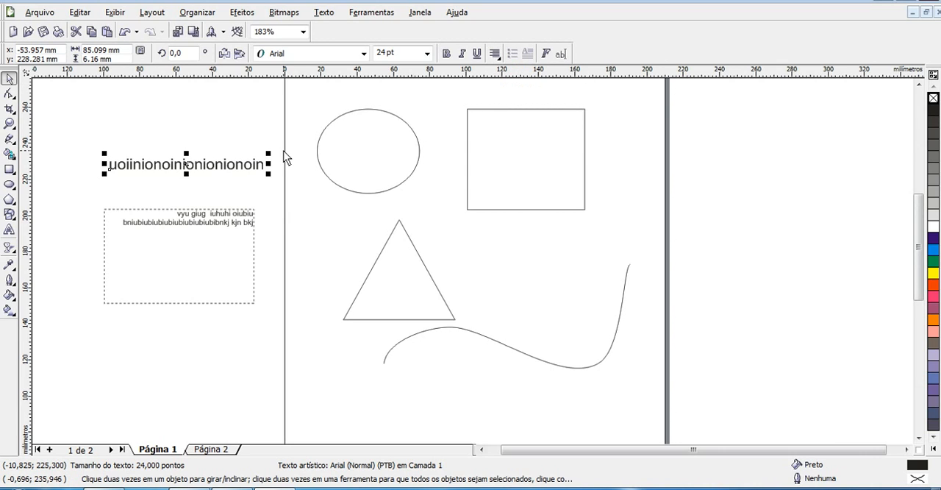
Insert a line break near the end of the artistic text and type oiionjoin on the new line
double_click(256, 164)
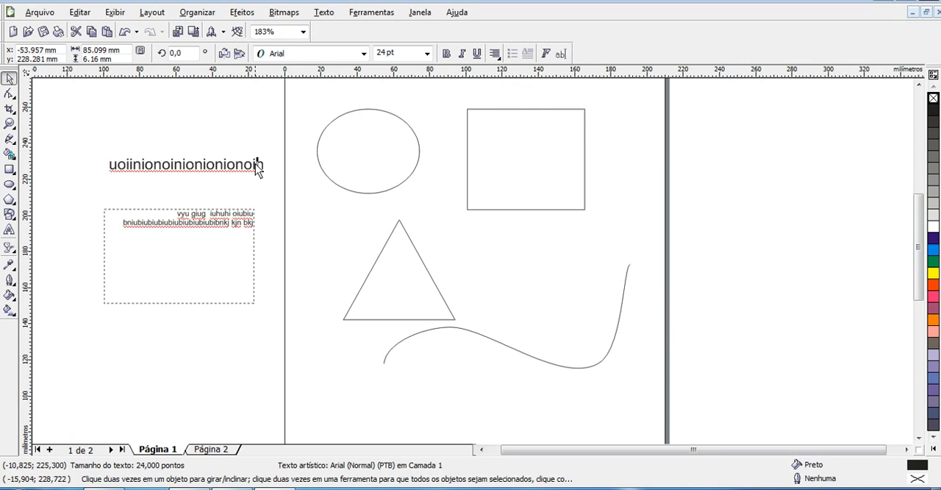
key("Return")
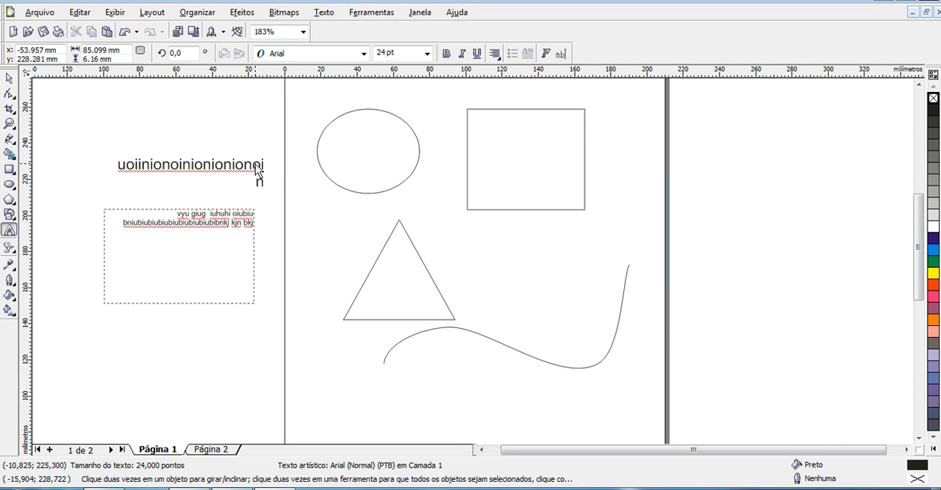
type("oiionjoinn")
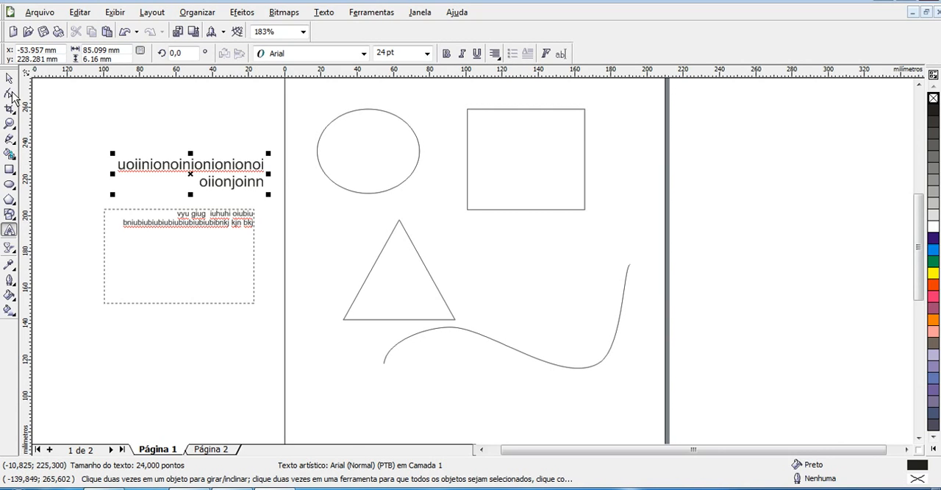
Set the two-line artistic text's horizontal alignment to Centro
left_click(10, 78)
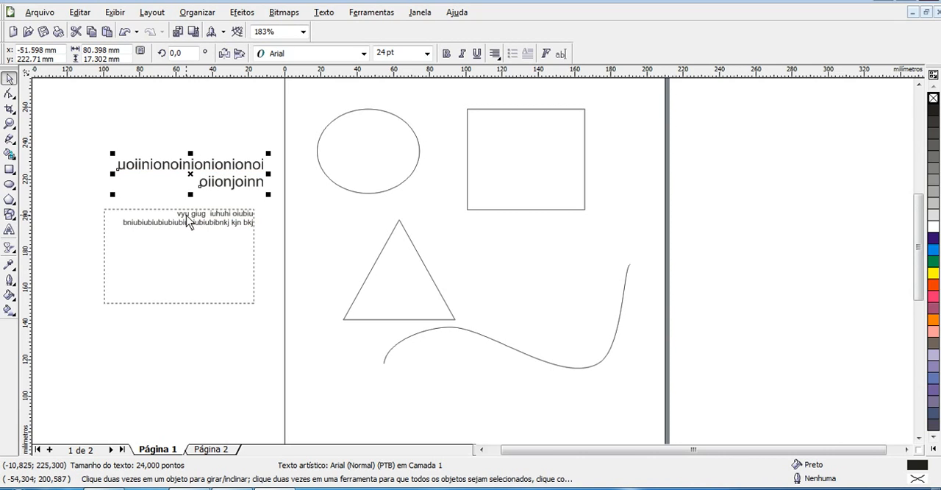
left_click(495, 58)
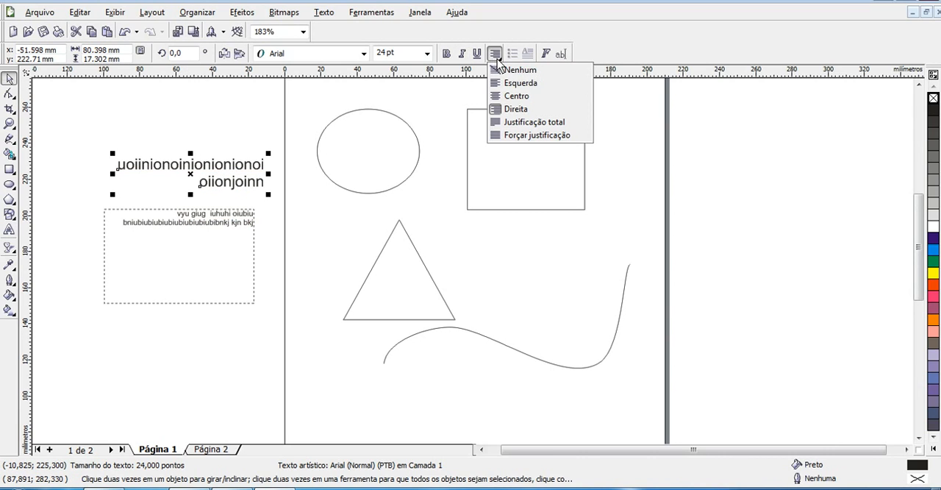
left_click(513, 93)
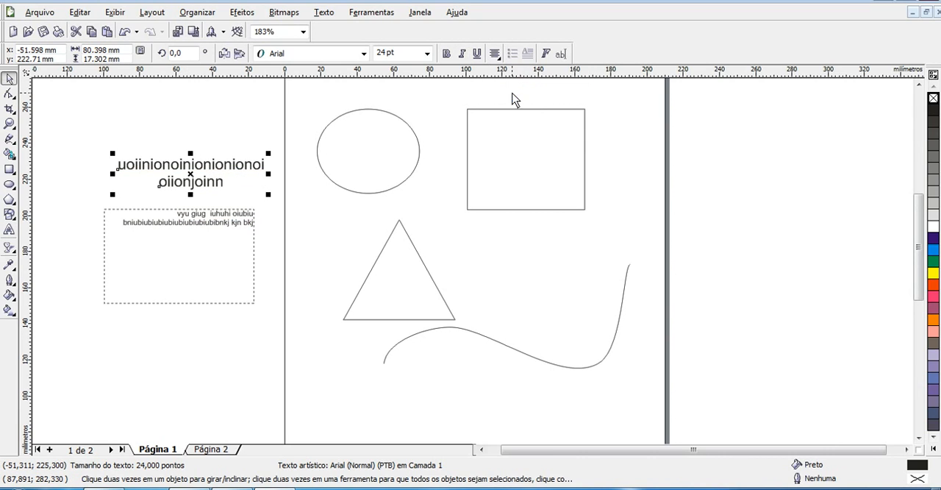
left_click(217, 127)
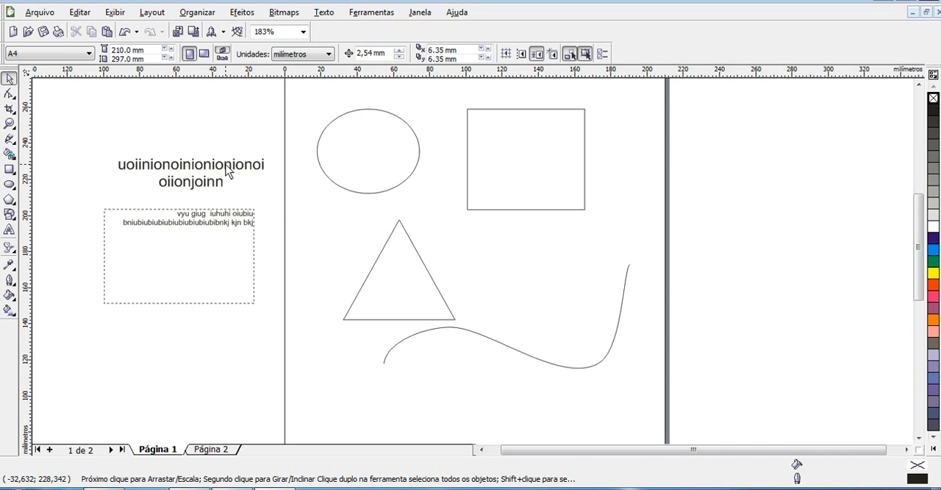
Move the artistic text upward and scale it down to about 16.5 pt
left_click_drag(226, 165, 208, 136)
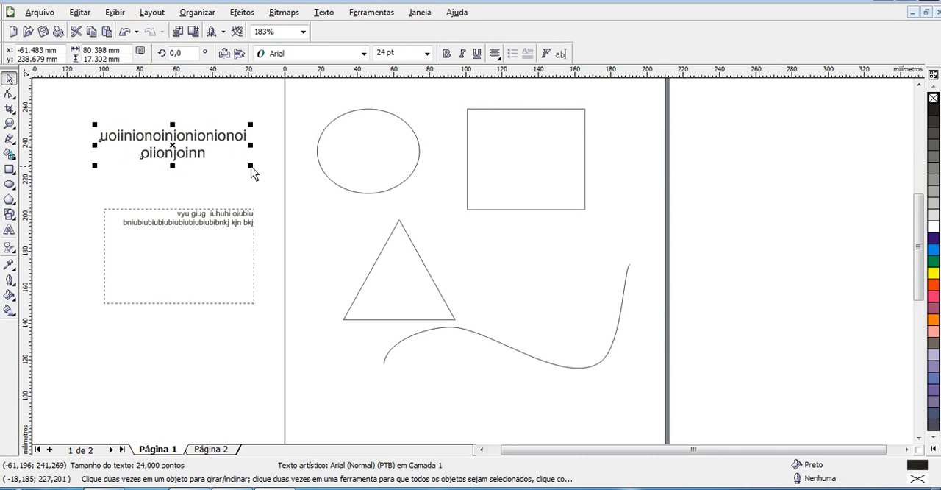
left_click_drag(251, 166, 391, 277)
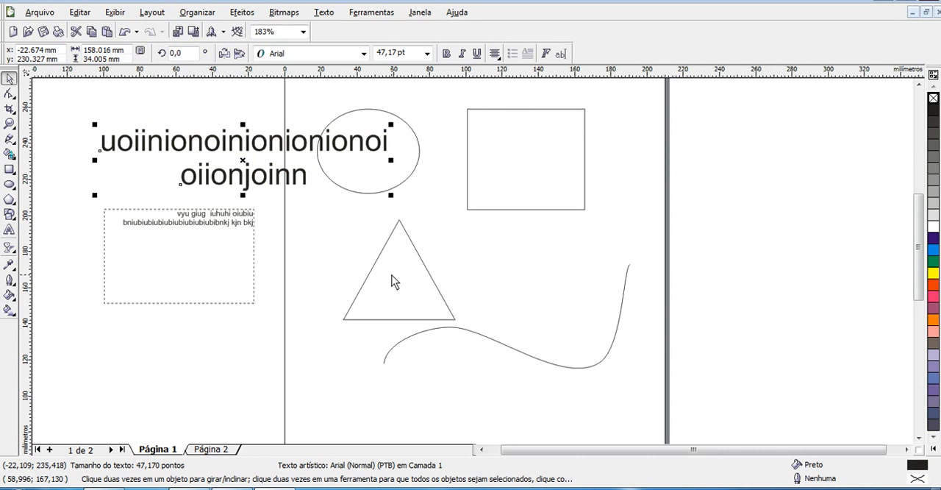
left_click_drag(392, 196, 272, 165)
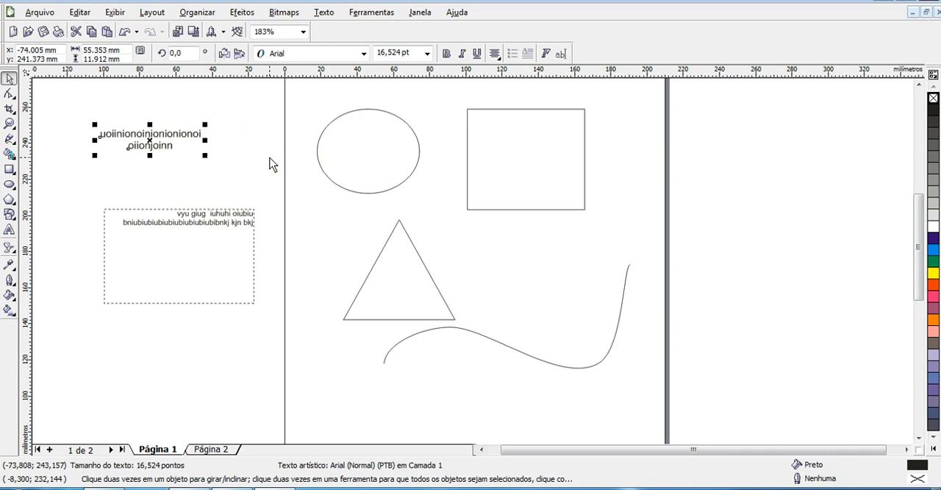
Enlarge the paragraph text frame to about 102 x 64 mm and set its font size to 30 pt
left_click(222, 261)
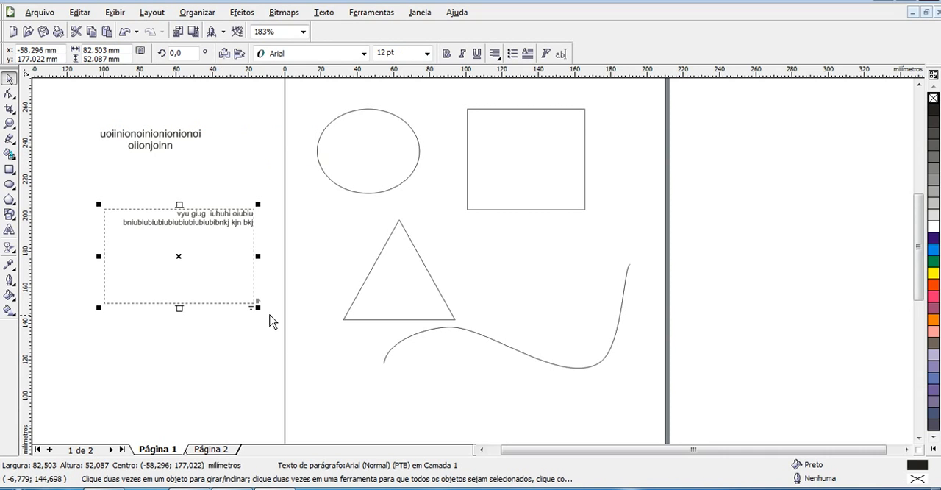
left_click_drag(259, 309, 294, 336)
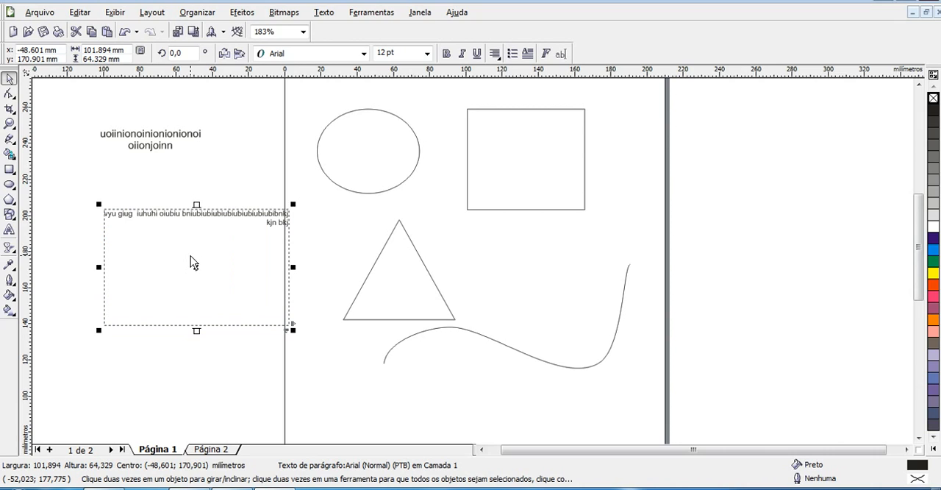
left_click(427, 54)
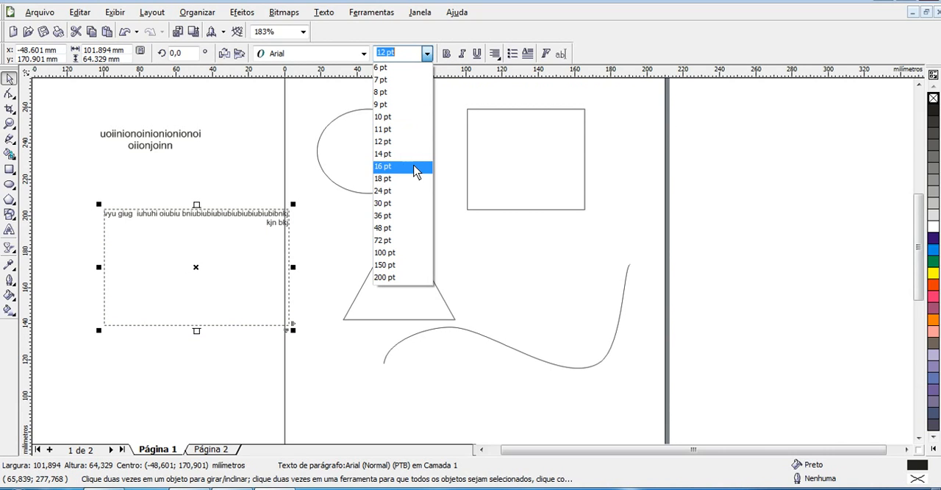
left_click(411, 203)
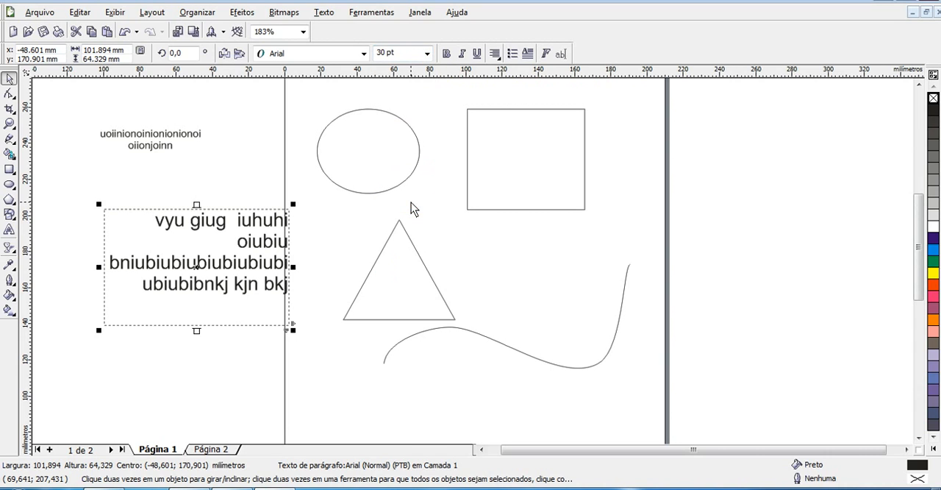
Enlarge the paragraph text frame to about 146 x 92 mm
key("Escape")
left_click(235, 262)
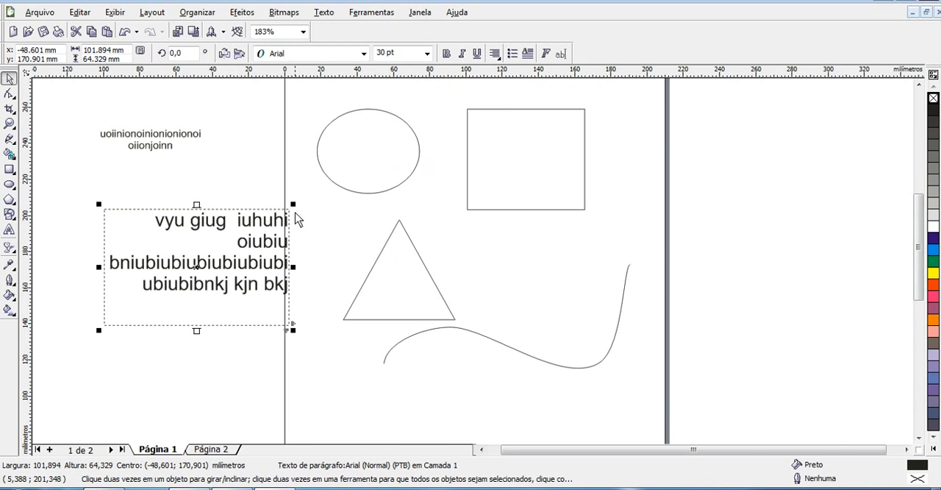
left_click_drag(295, 204, 373, 153)
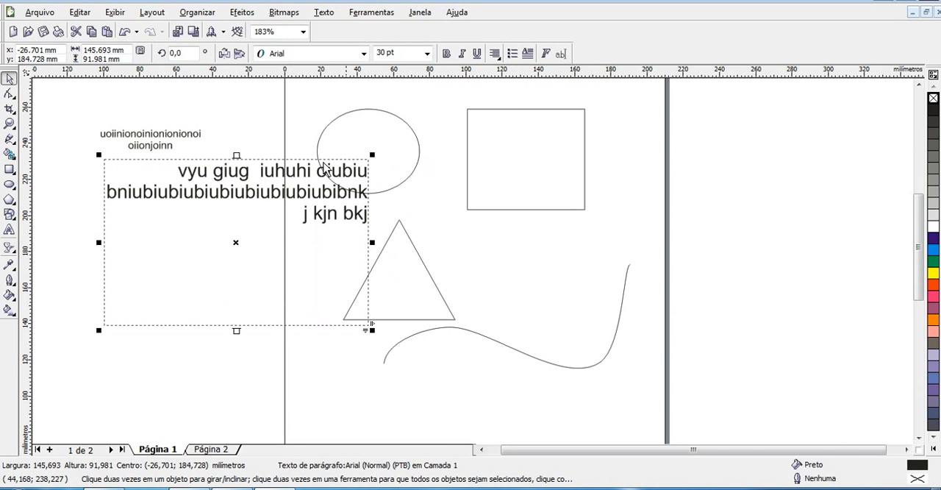
Move the paragraph text frame down and to the left
left_click_drag(291, 178, 243, 235)
left_click(158, 142)
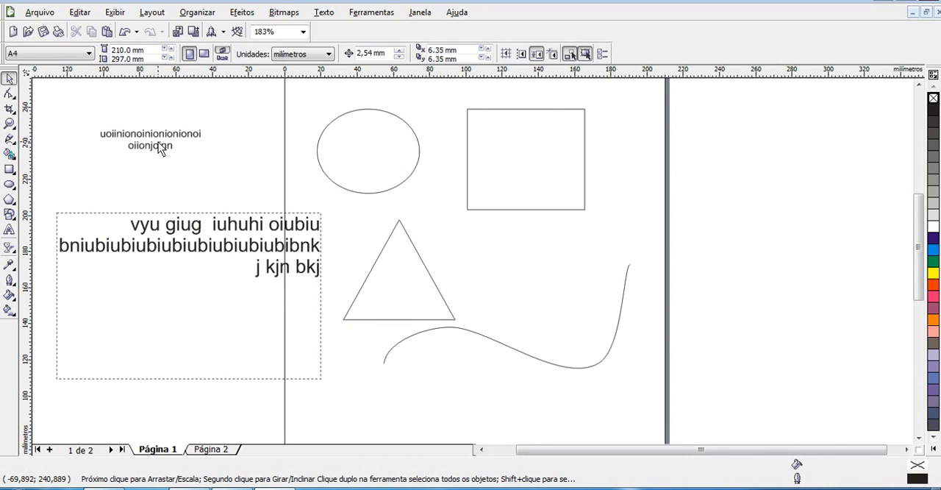
Scale the two-line artistic text up to about 38 pt
left_click(160, 146)
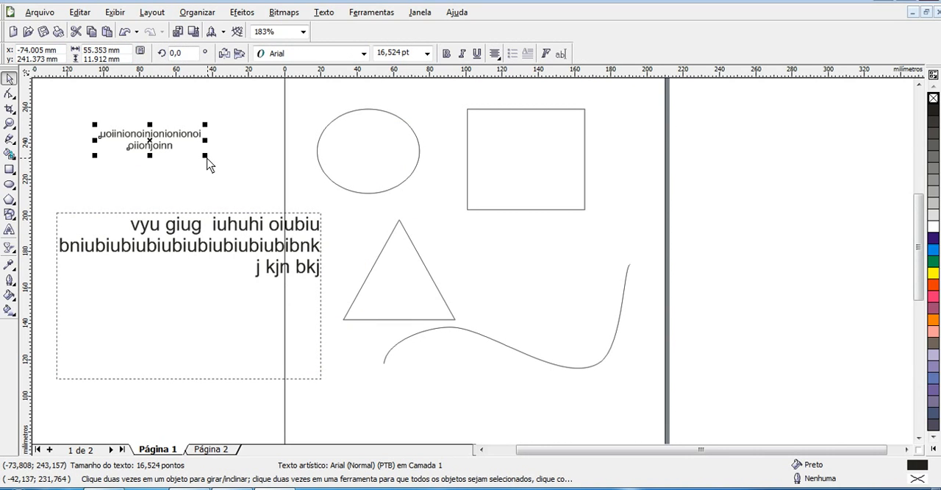
left_click_drag(206, 156, 336, 189)
left_click_drag(257, 181, 202, 185)
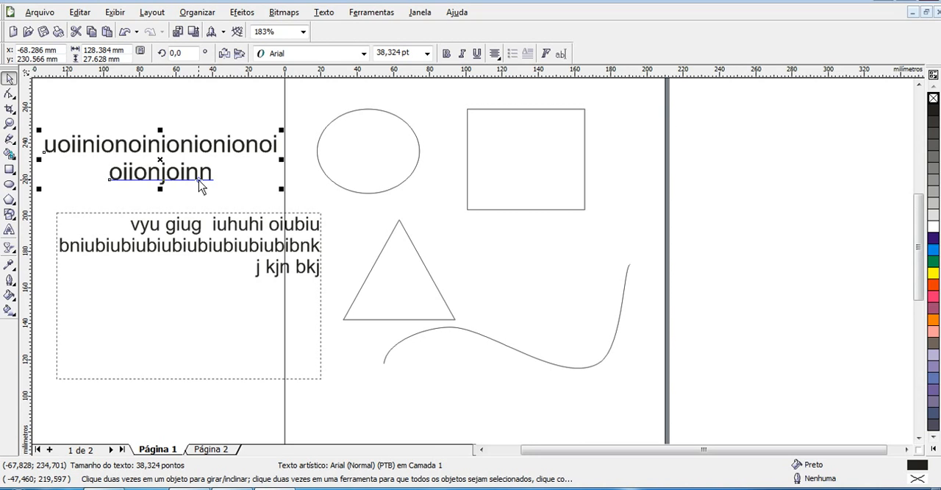
Delete the artistic text and then the paragraph text frame
key("Delete")
left_click(215, 251)
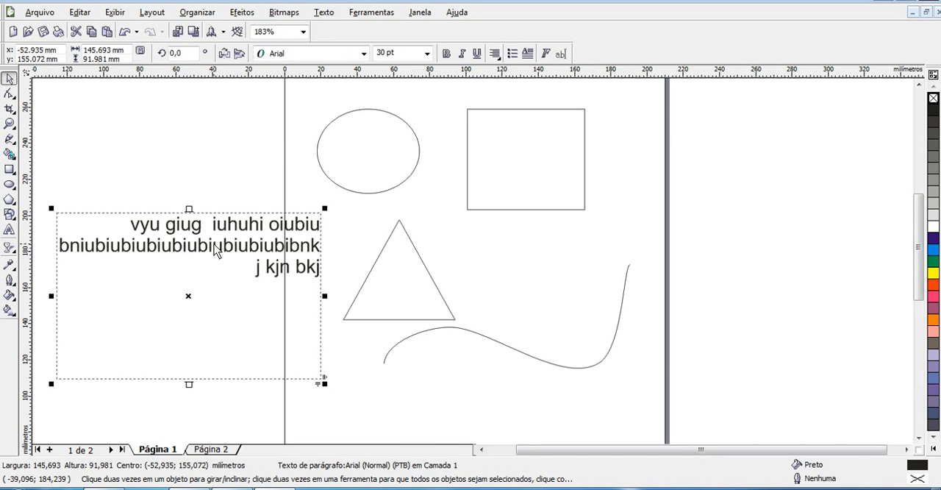
key("Delete")
With the Text tool, type 'Y y yguig iuguihuihiouh oijhio oo' along the wavy curve
left_click(10, 230)
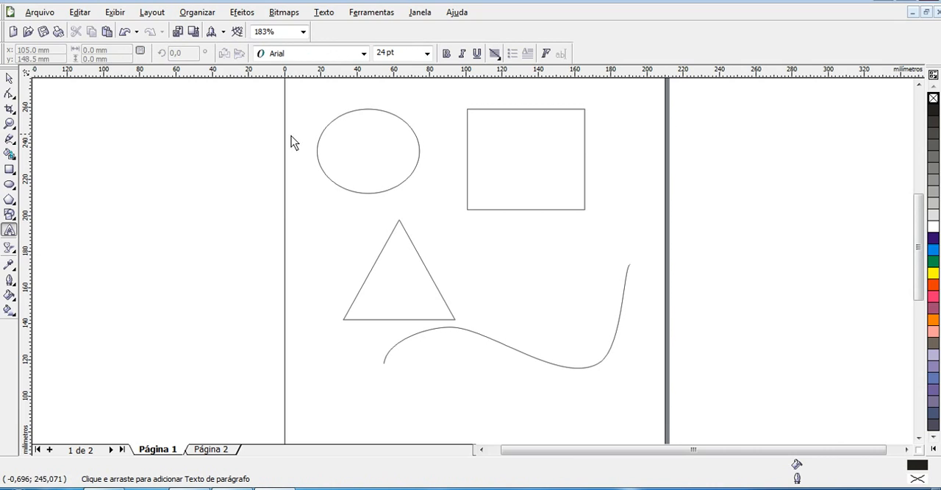
left_click(479, 335)
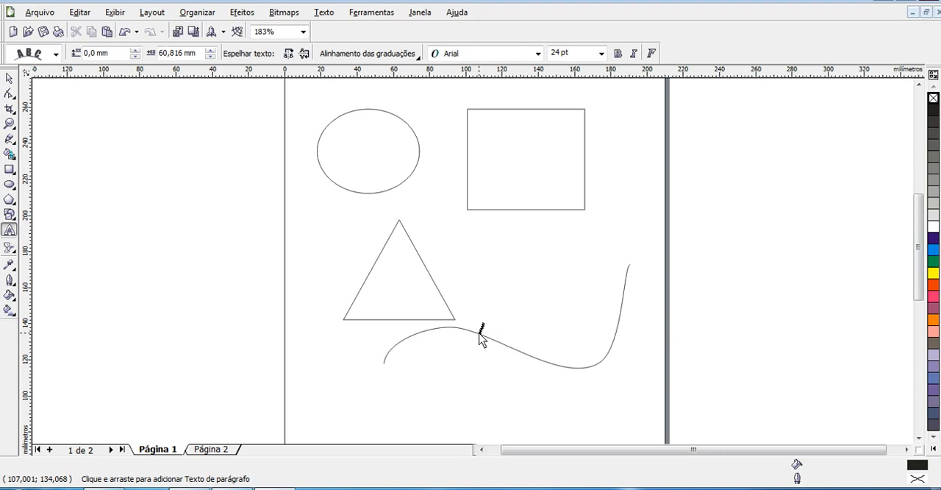
type("Y y yguig iuguihuhiouhuihiouh oijhio ooi")
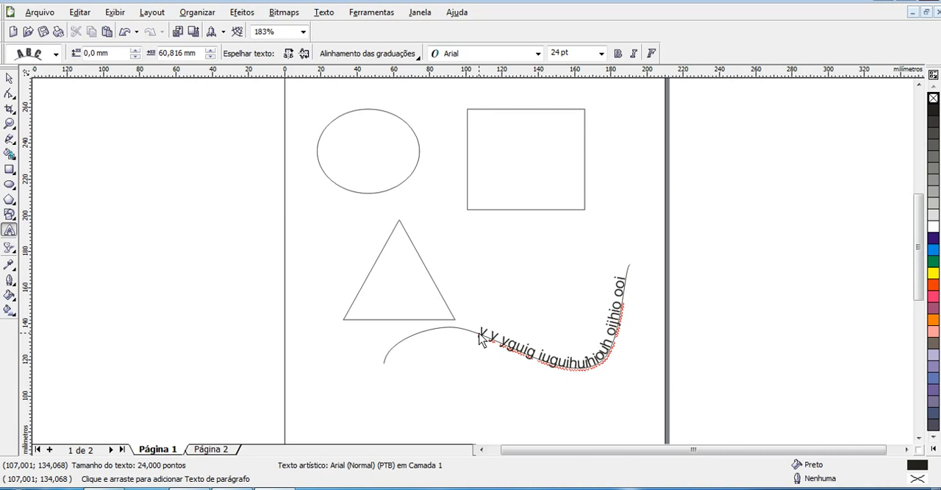
key("Escape")
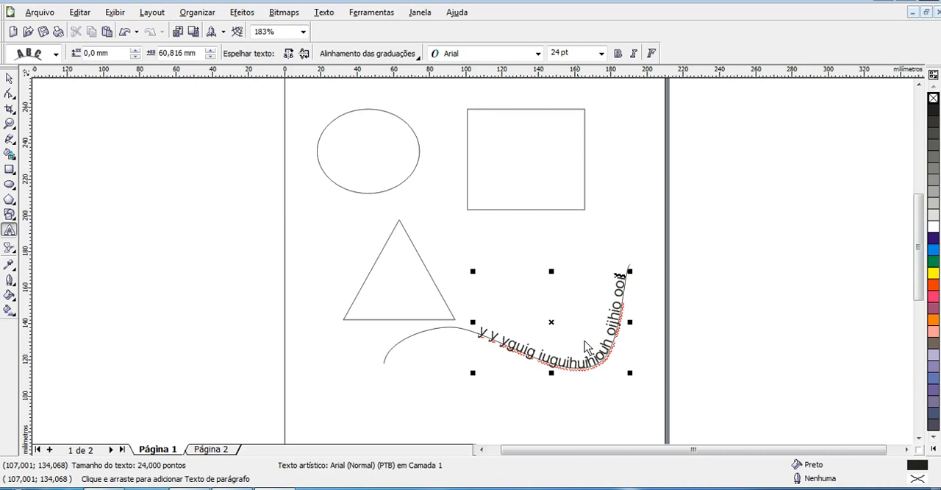
Set the path text's distance from the curve to 9.0 mm
left_click(56, 56)
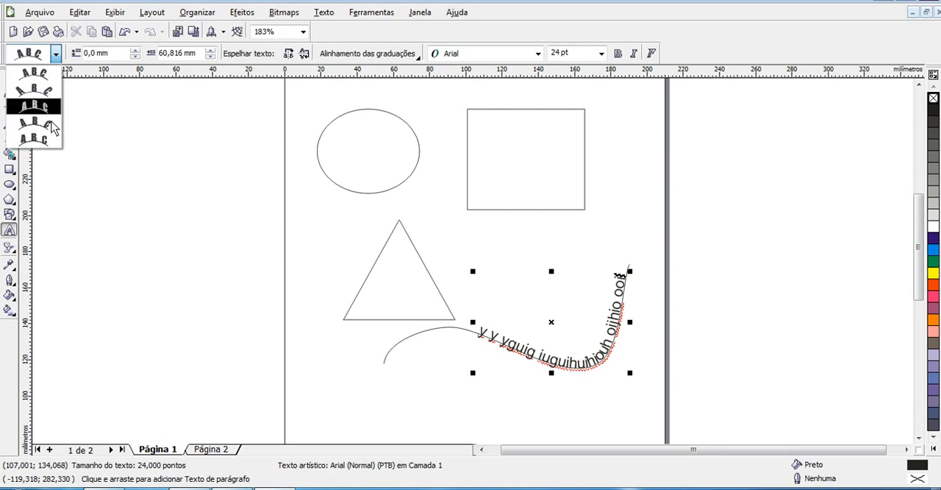
left_click(134, 52)
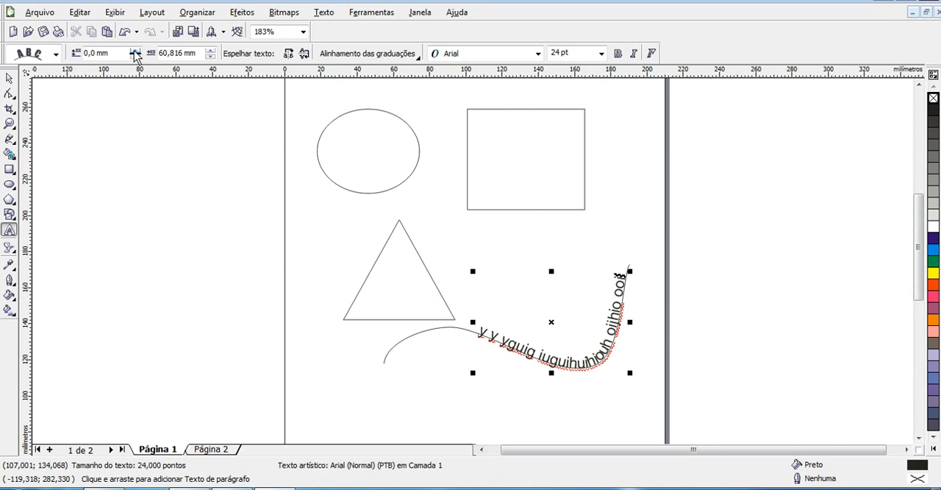
left_click(135, 52)
left_click(135, 51)
left_click(134, 52)
left_click(134, 51)
left_click(134, 52)
left_click(134, 52)
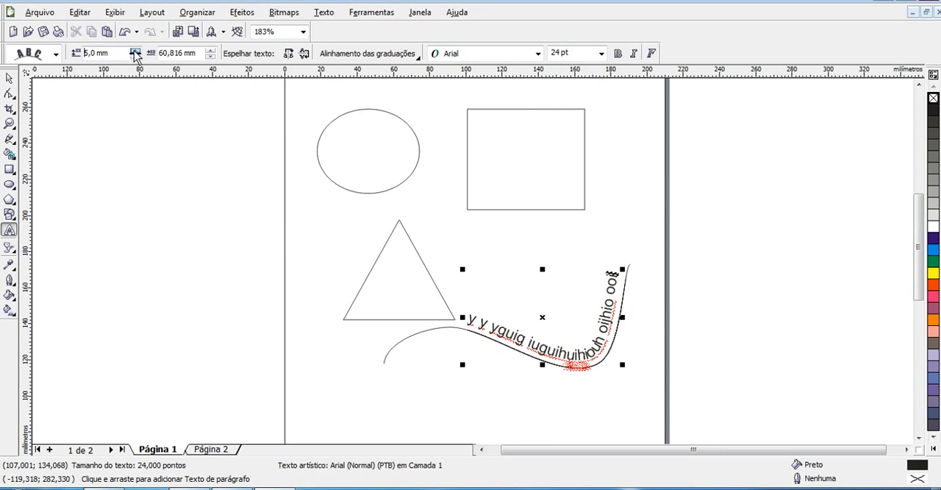
left_click(134, 52)
left_click(135, 52)
left_click(135, 51)
left_click(135, 52)
left_click(134, 52)
left_click(134, 52)
left_click(135, 52)
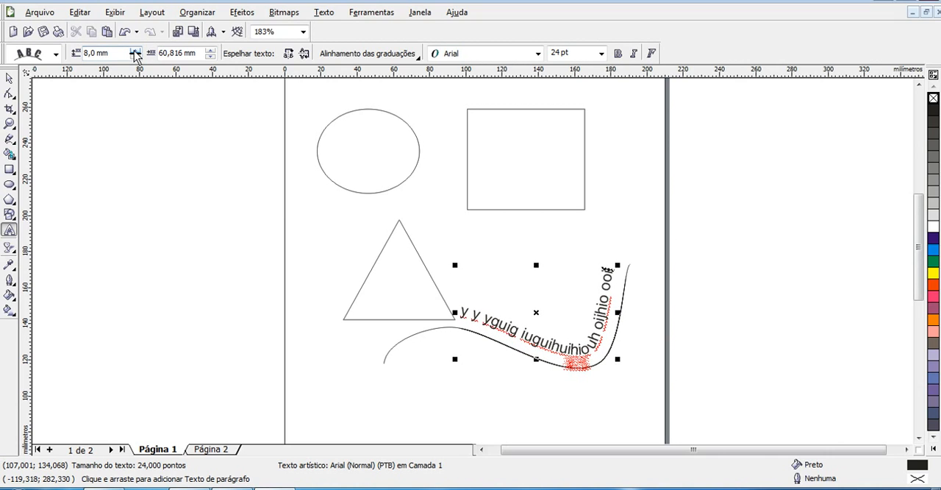
left_click(135, 52)
left_click(134, 52)
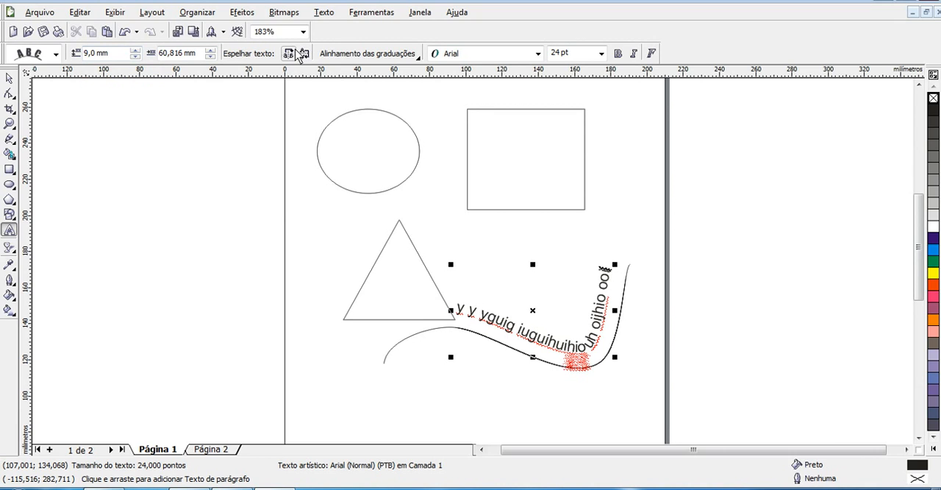
Mirror the path text using the horizontal and vertical mirror options
left_click(289, 53)
left_click(305, 53)
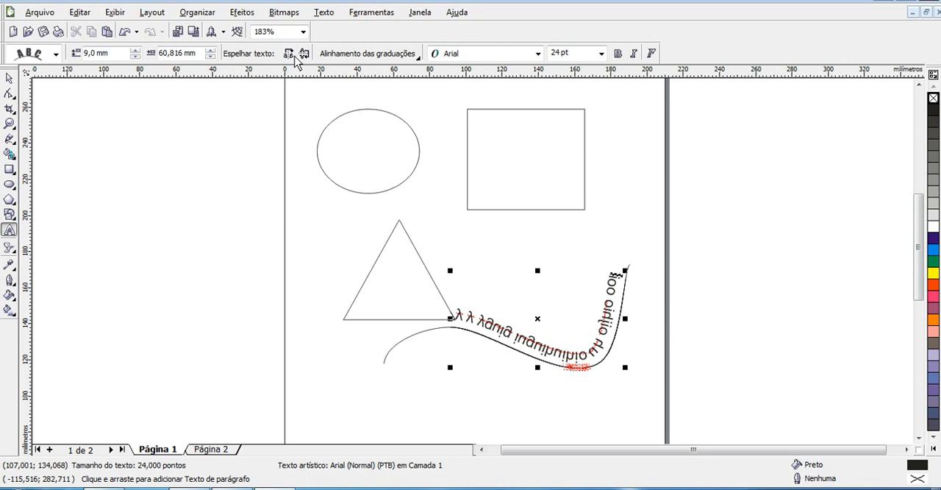
left_click(289, 54)
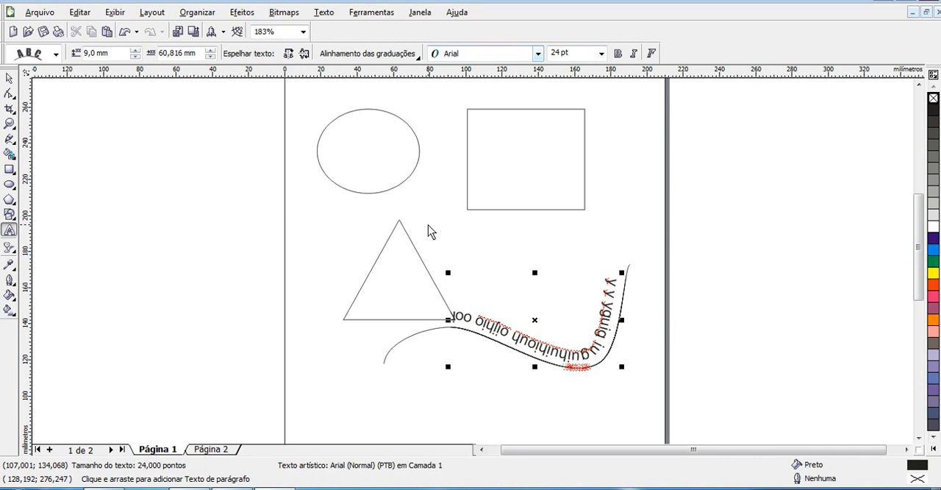
Type 'uhuihiu huihuihbu nuinuin iununini' along the rectangle's outline starting at its top-left corner
left_click(9, 78)
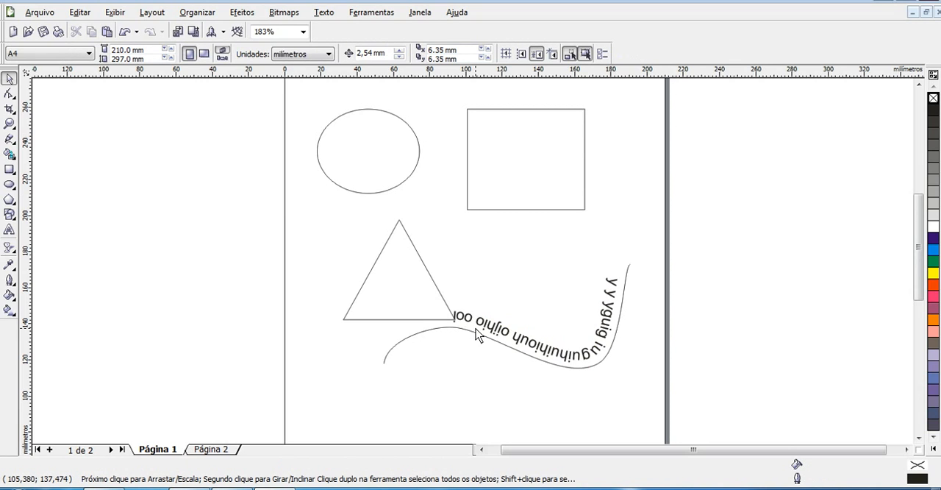
left_click(7, 231)
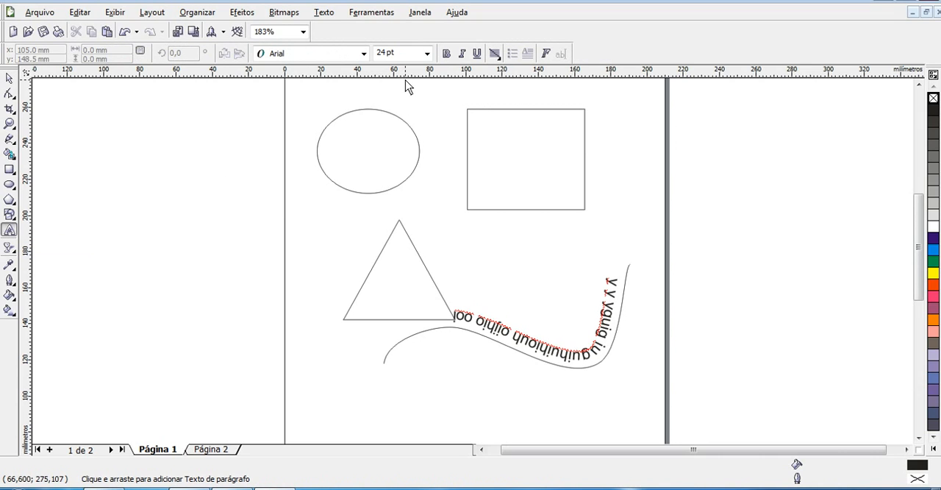
left_click(473, 110)
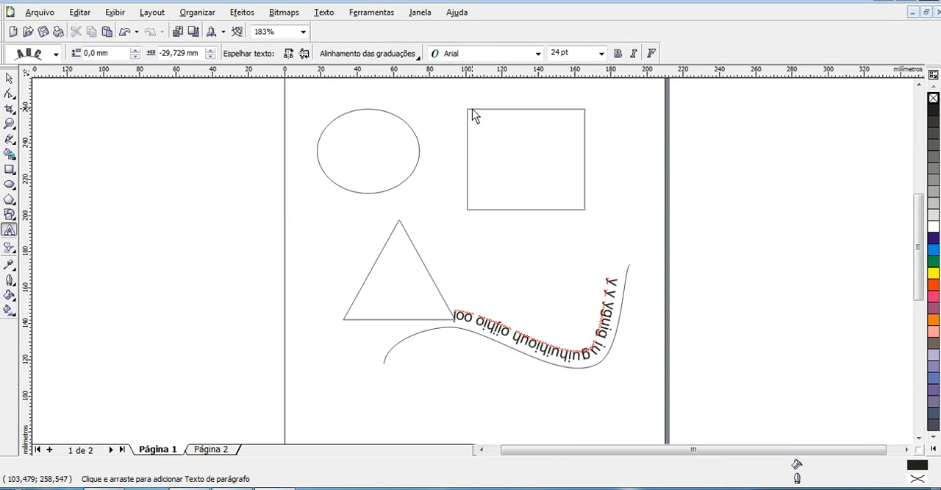
type("uhuihiu")
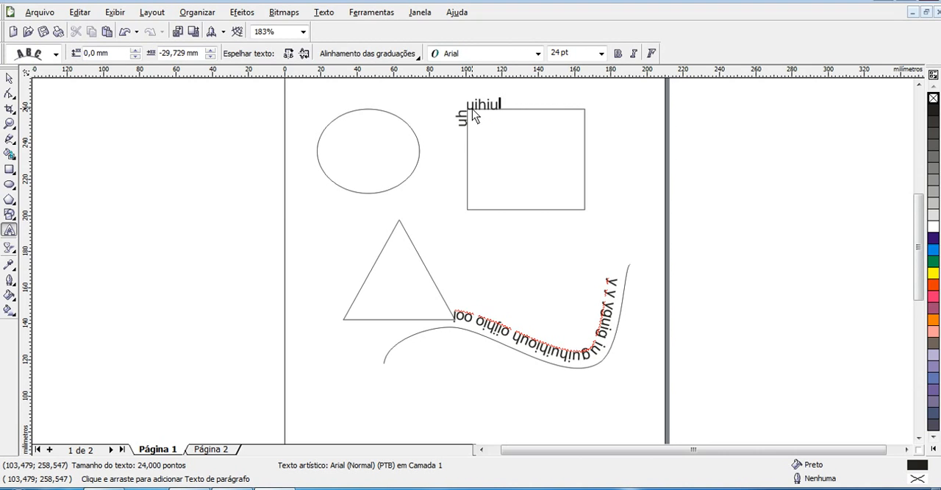
type(" huihuihbu nuinuin iununini")
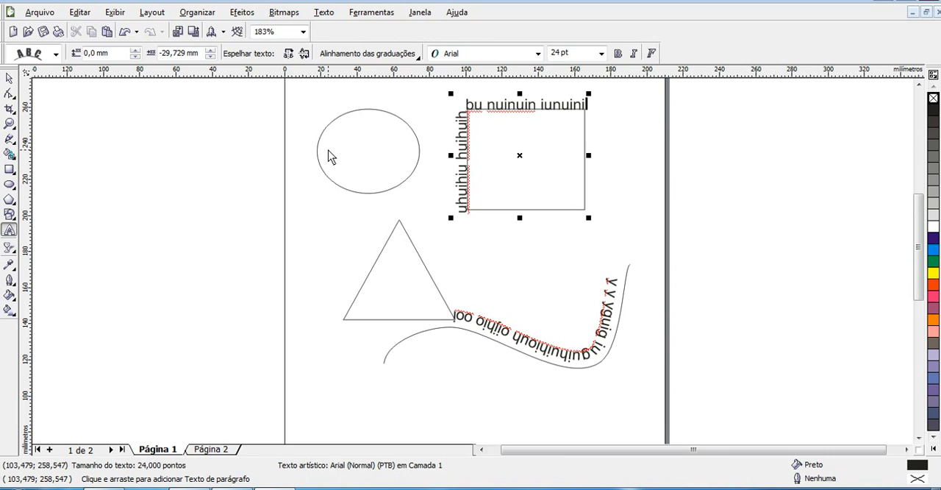
Type paragraph text inside the ellipse, starting 'bu bu nuiniuniun uiniunuin', then deselect everything
left_click(360, 120)
type("bu")
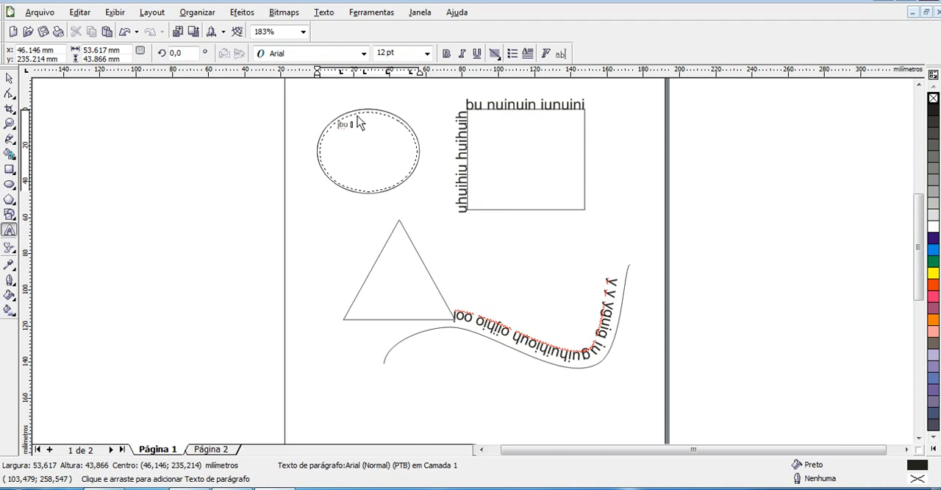
type(" bu nuinuiniuniun uiniunuin uinui n i")
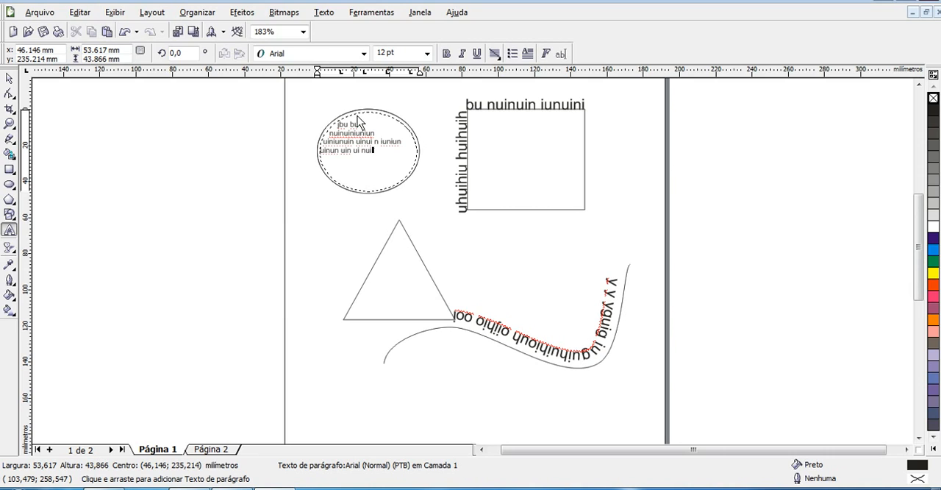
type("uniun uinun uin ui nuin iun uiniu nu")
key("Escape")
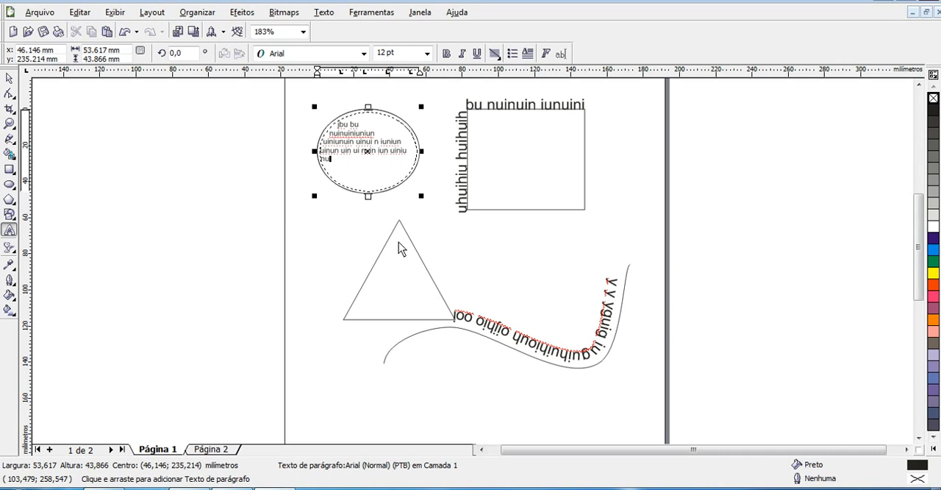
left_click(9, 79)
left_click(146, 184)
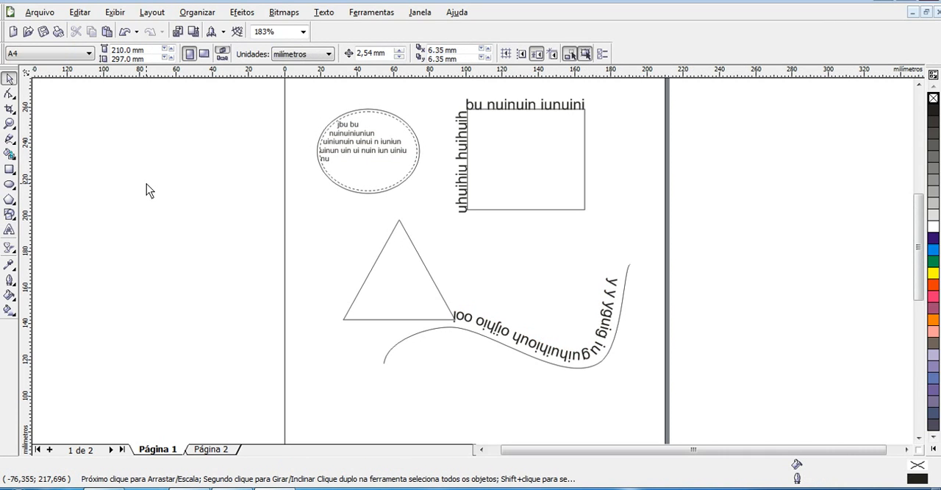